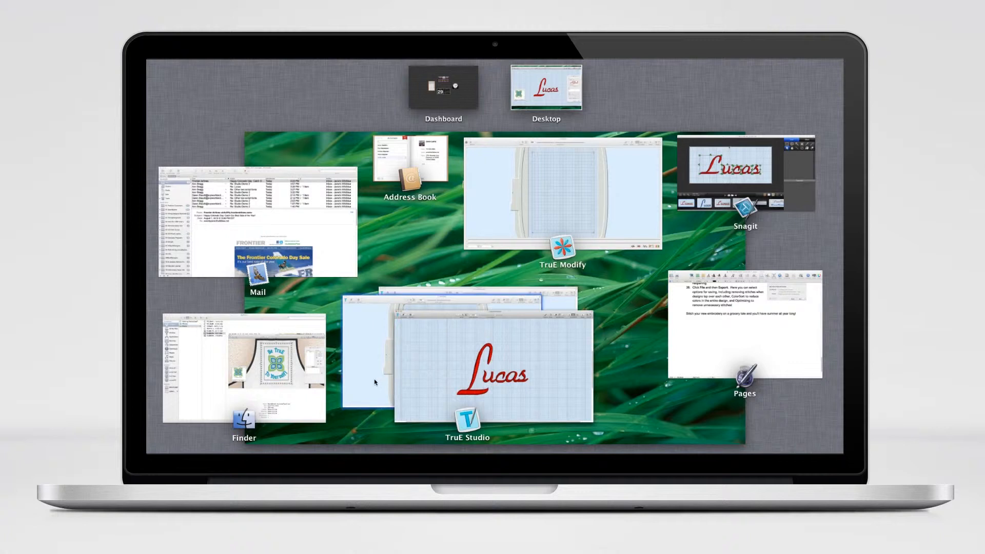
Bring the rainbow design from TruE Studio into the empty TruE Modify hoop by copying and pasting it
scroll(375, 380, up, 3)
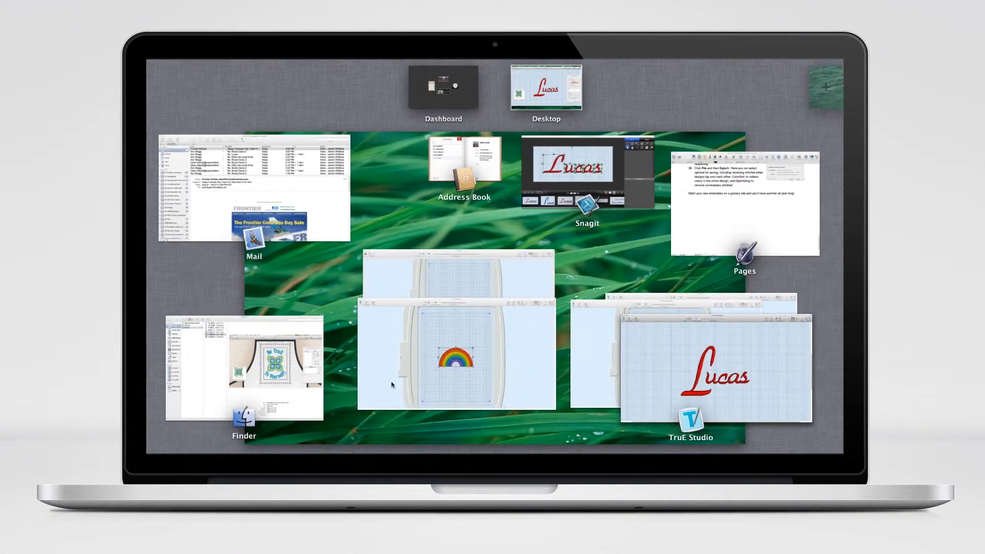
scroll(392, 382, down, 3)
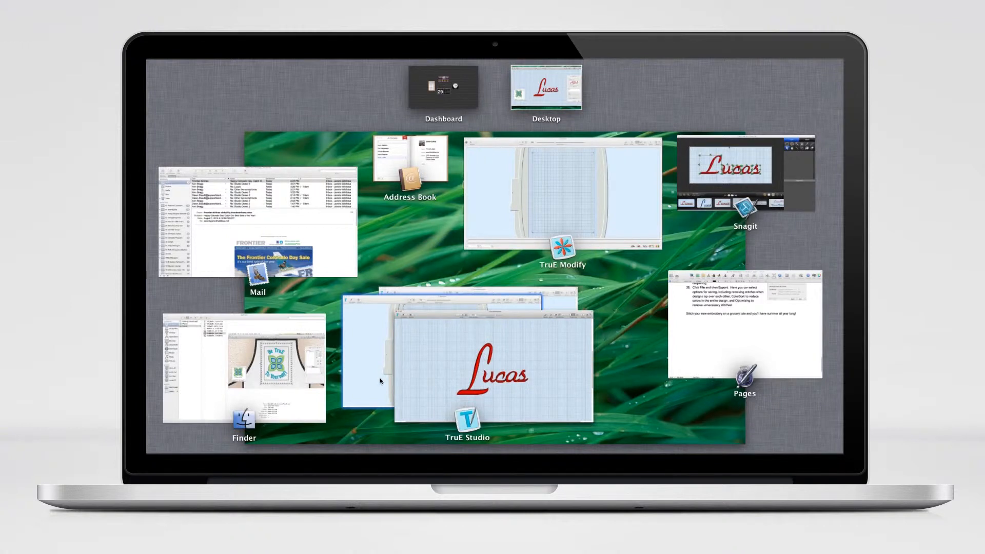
click(379, 381)
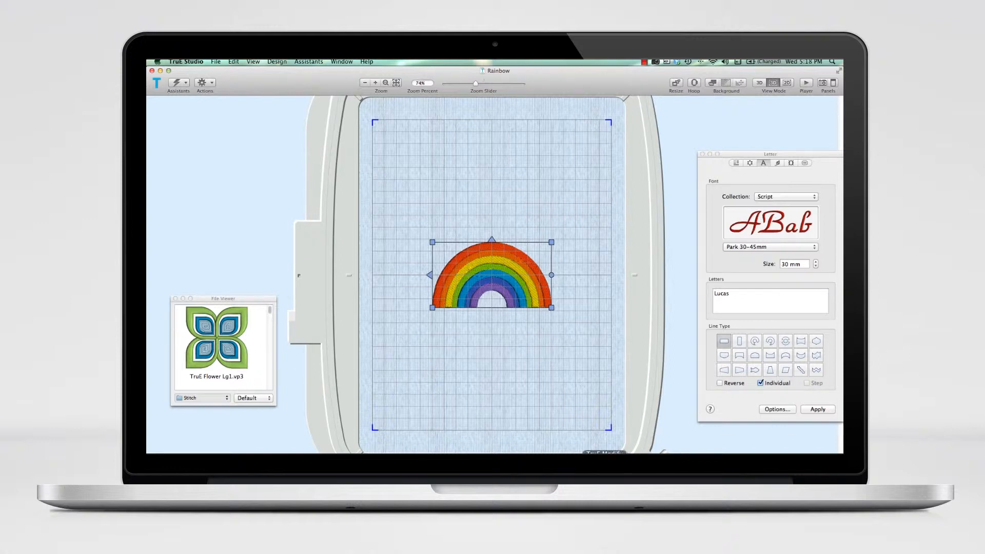
click(606, 452)
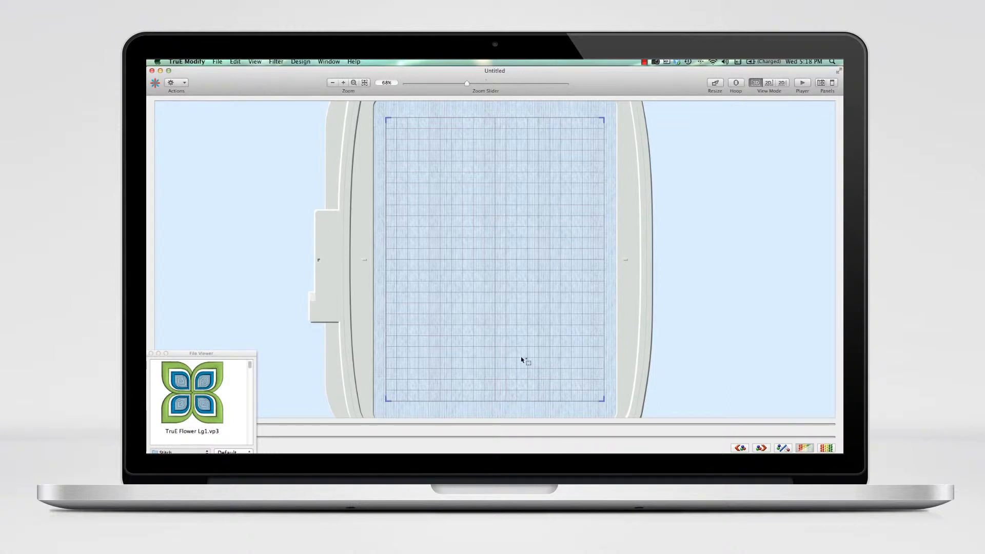
key(super+v)
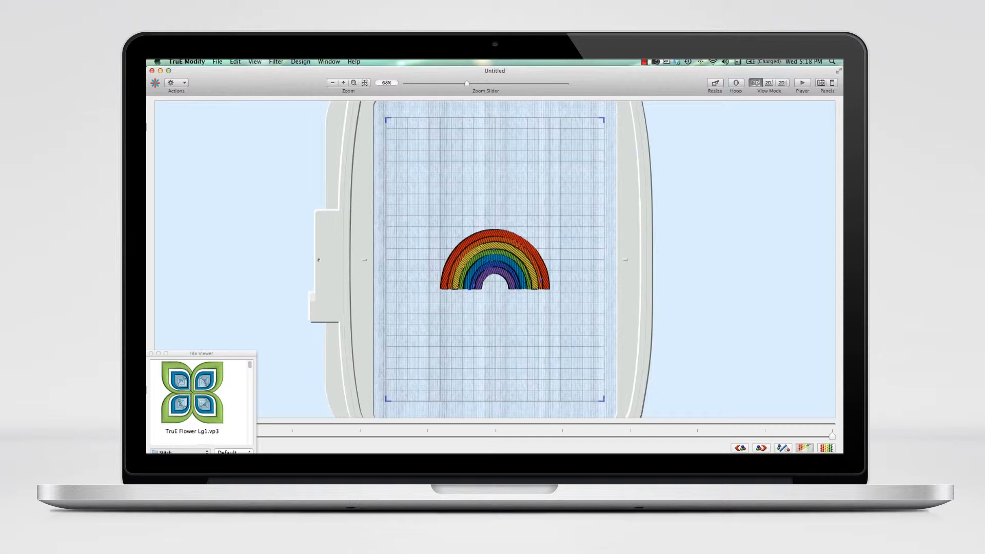
Set the File Viewer folder to Butterflies and Bugs within the Samples > Studio > Stitch2 folder
click(181, 452)
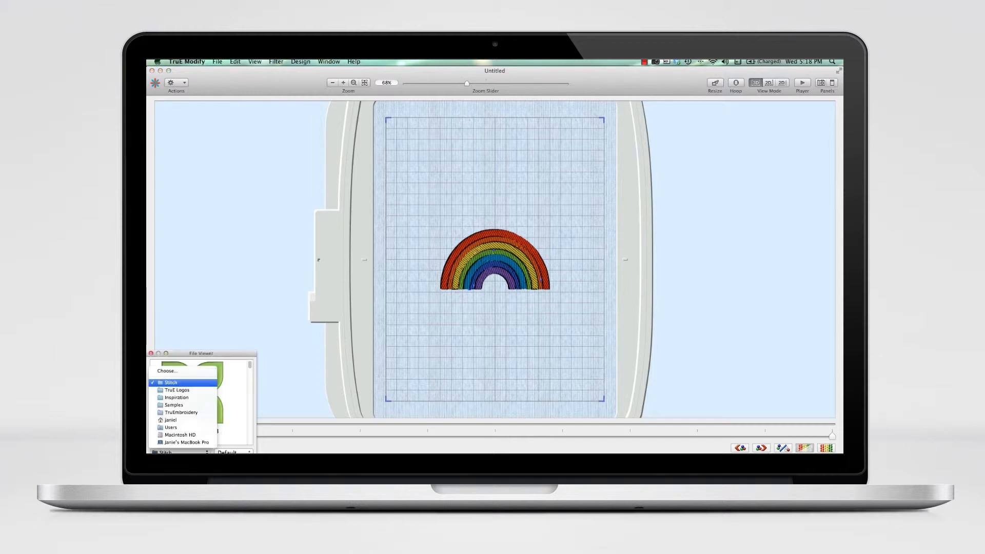
click(169, 371)
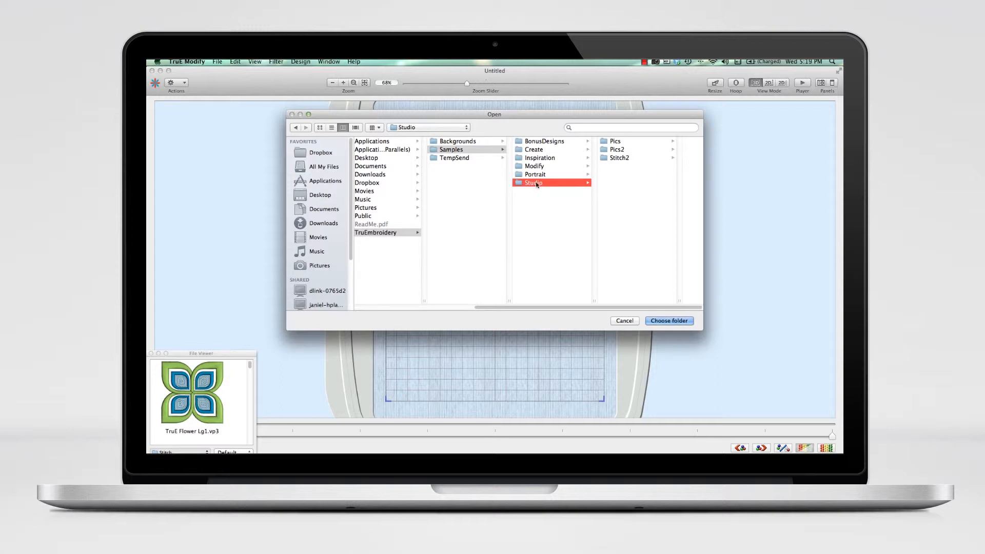
click(613, 158)
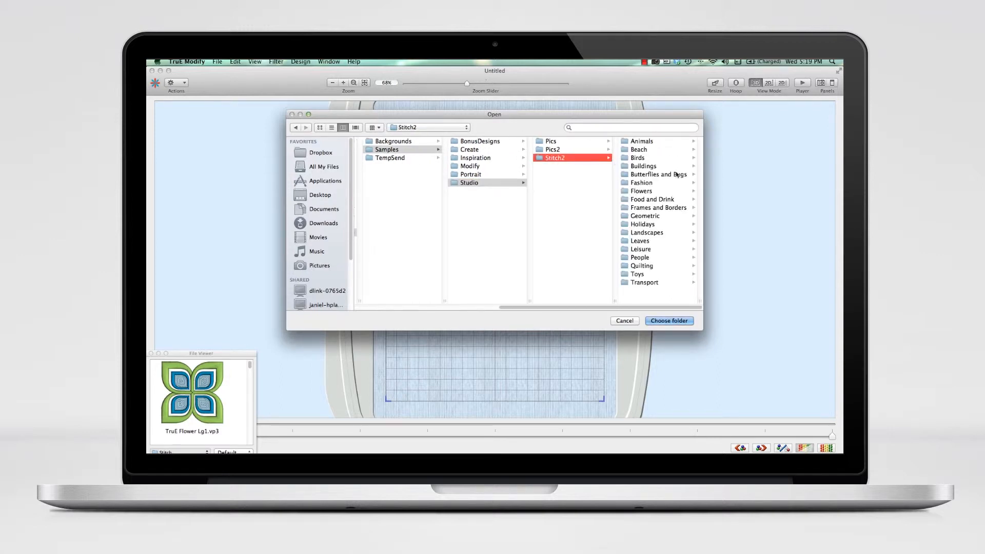
click(660, 177)
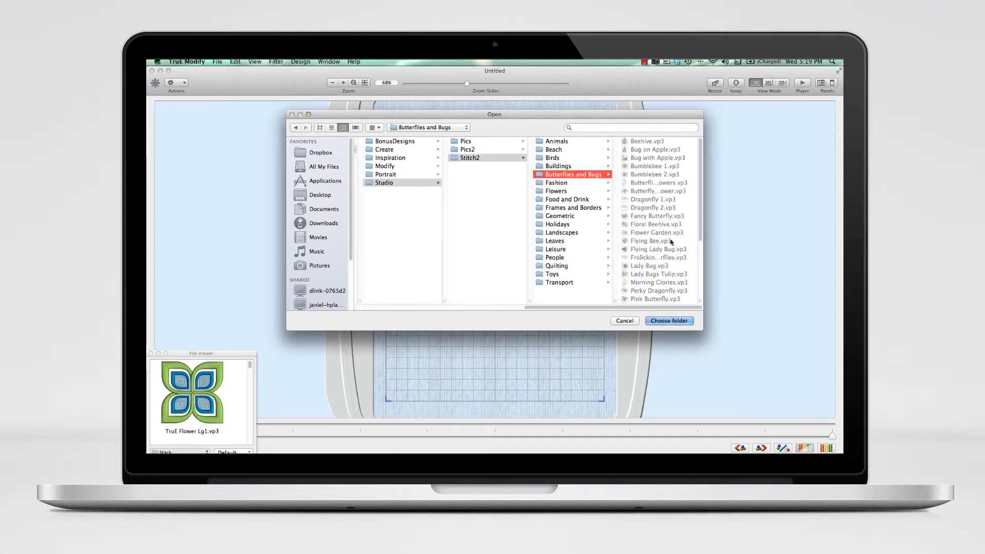
click(680, 324)
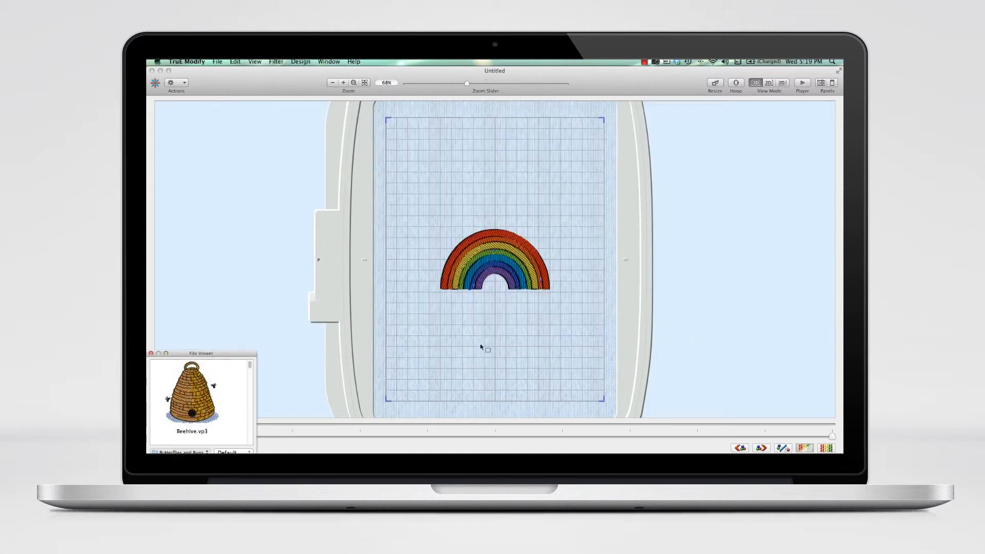
Enlarge the File Viewer and insert Flower Garden.vp3 into the hoop with the rainbow
drag(255, 354, 348, 266)
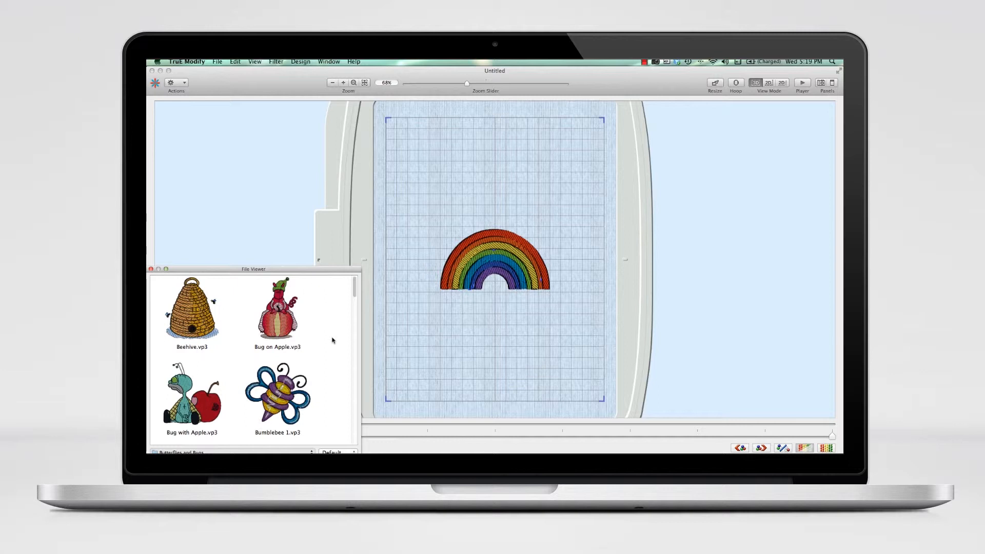
scroll(333, 340, down, 3)
scroll(333, 340, down, 5)
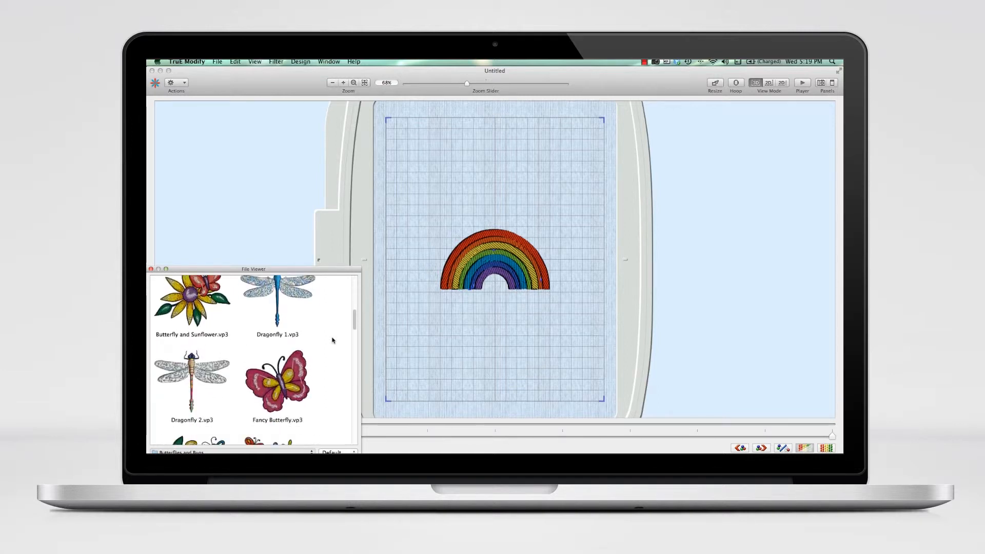
scroll(333, 340, down, 4)
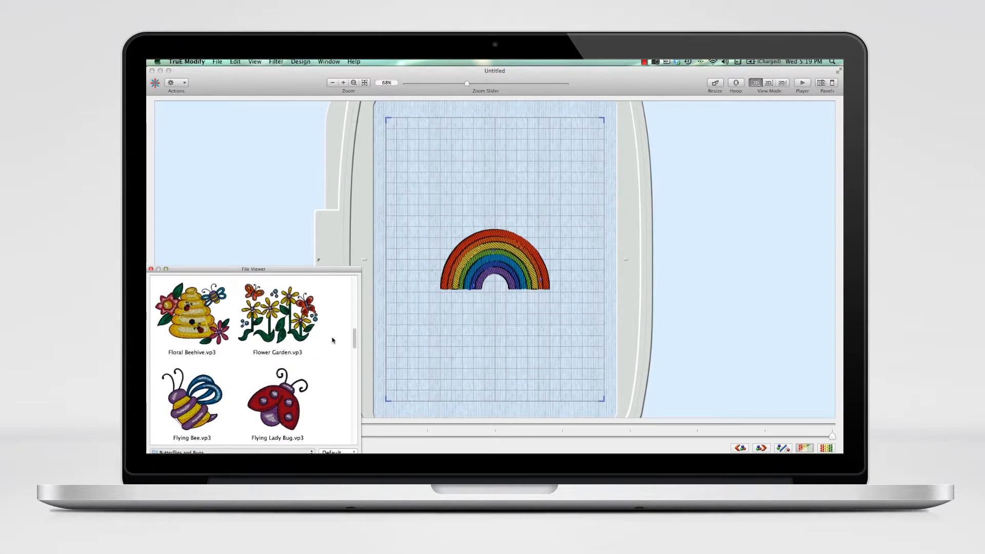
scroll(332, 341, down, 4)
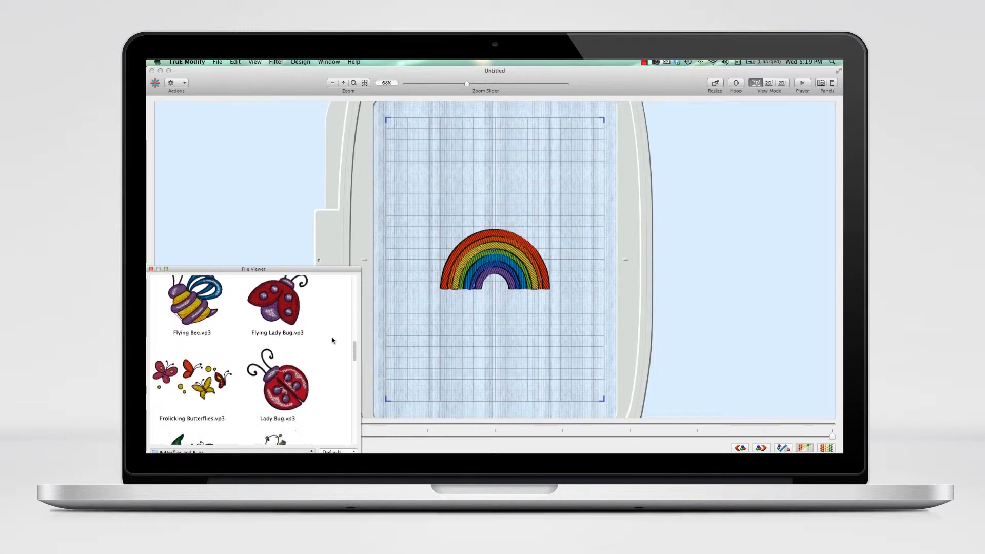
scroll(332, 340, up, 4)
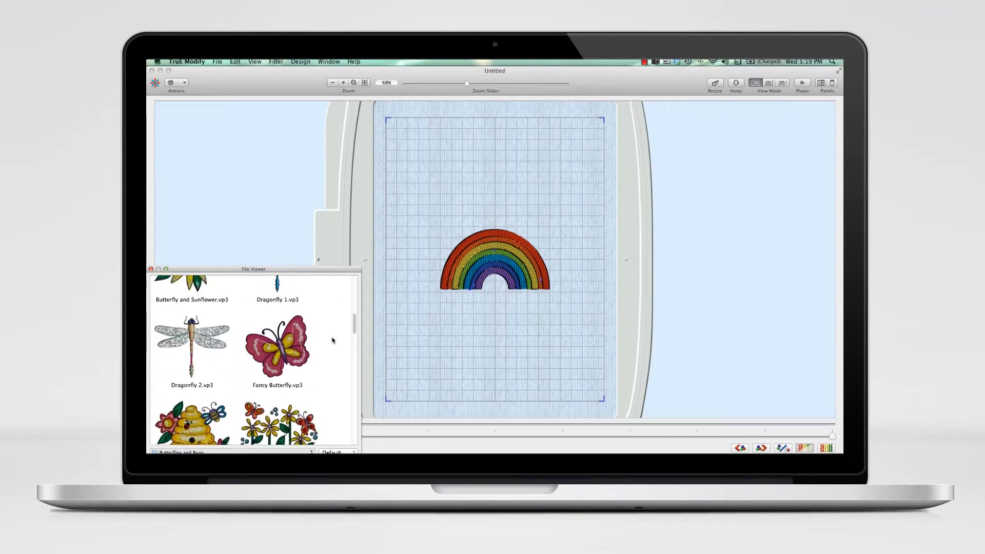
scroll(333, 340, down, 1)
scroll(332, 341, down, 1)
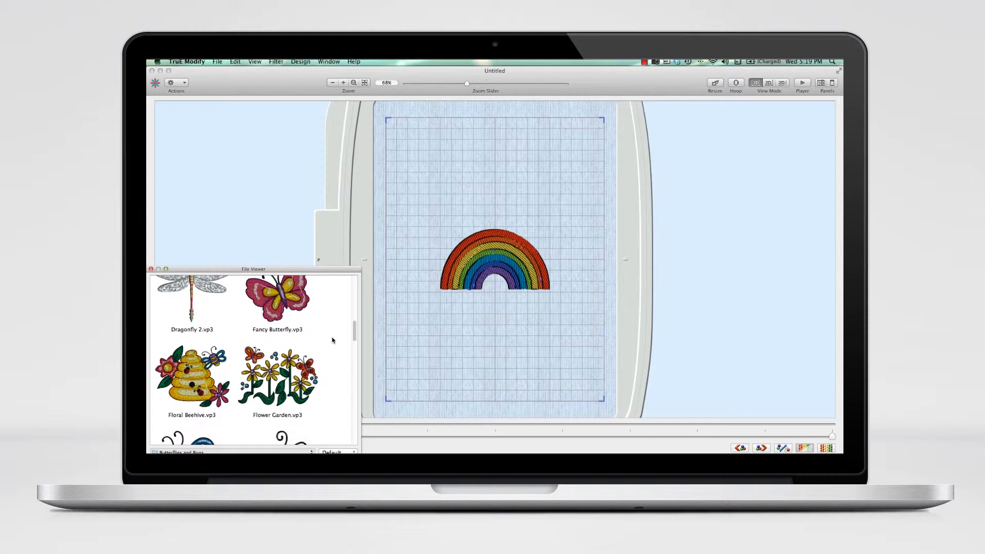
click(284, 387)
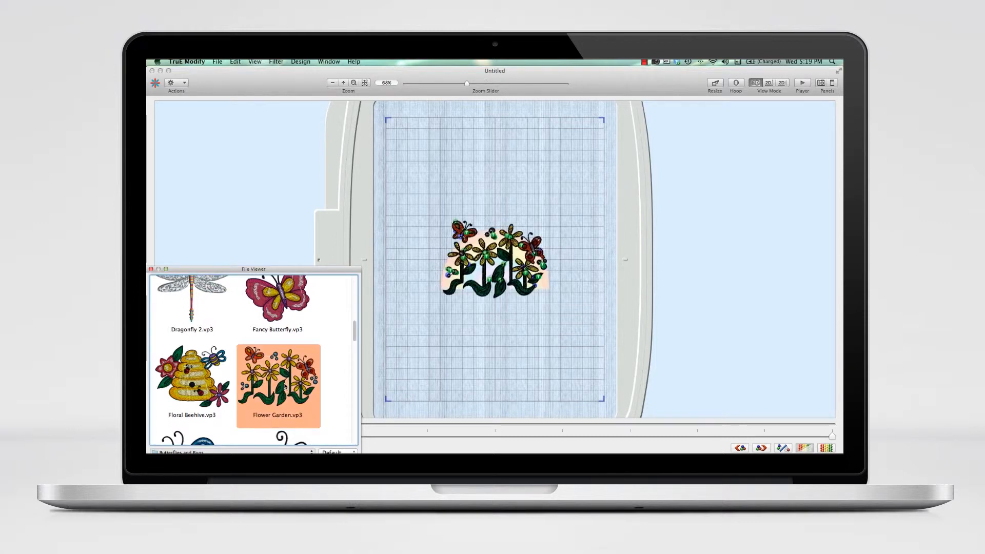
Insert Frolicking Butterflies.vp3 into the hoop and shrink the File Viewer again
scroll(339, 388, down, 10)
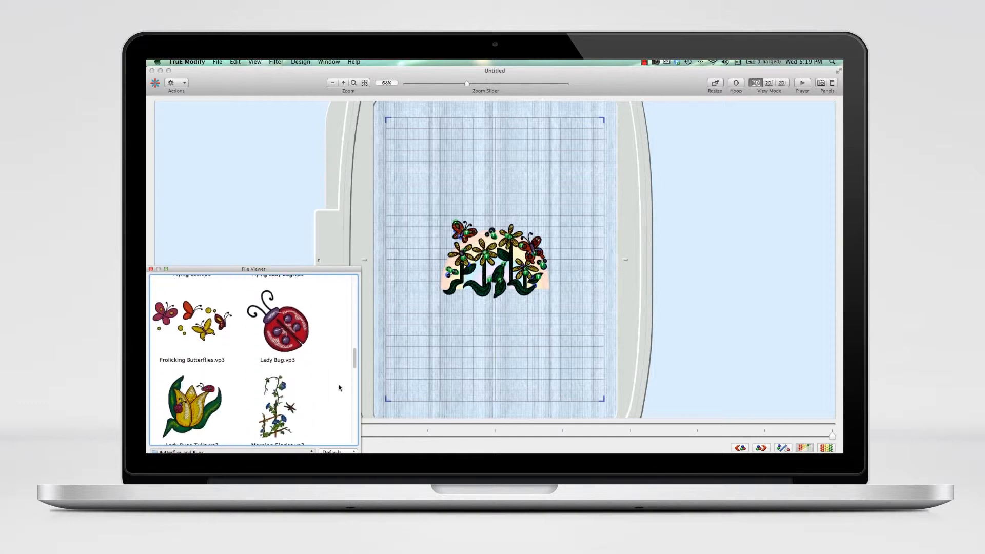
click(191, 344)
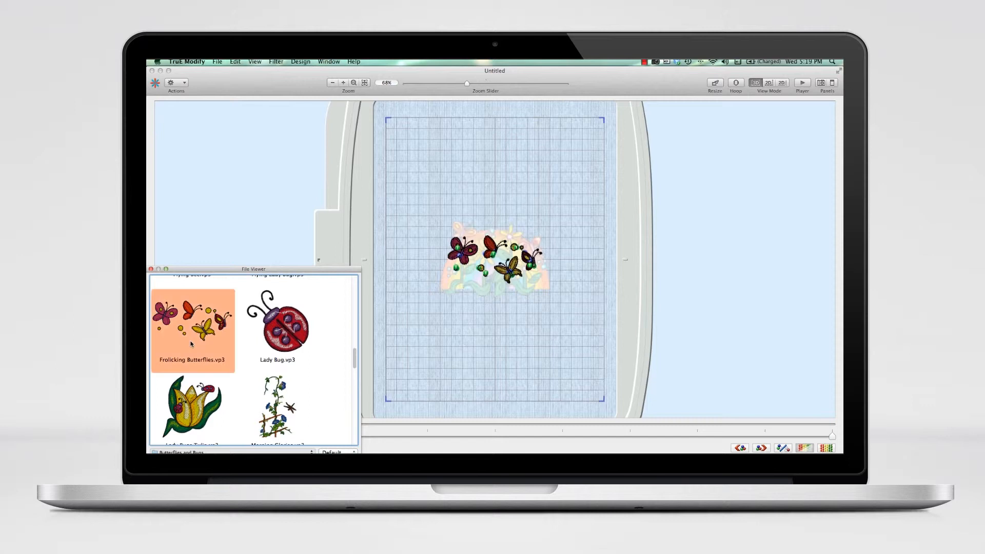
drag(361, 267, 288, 343)
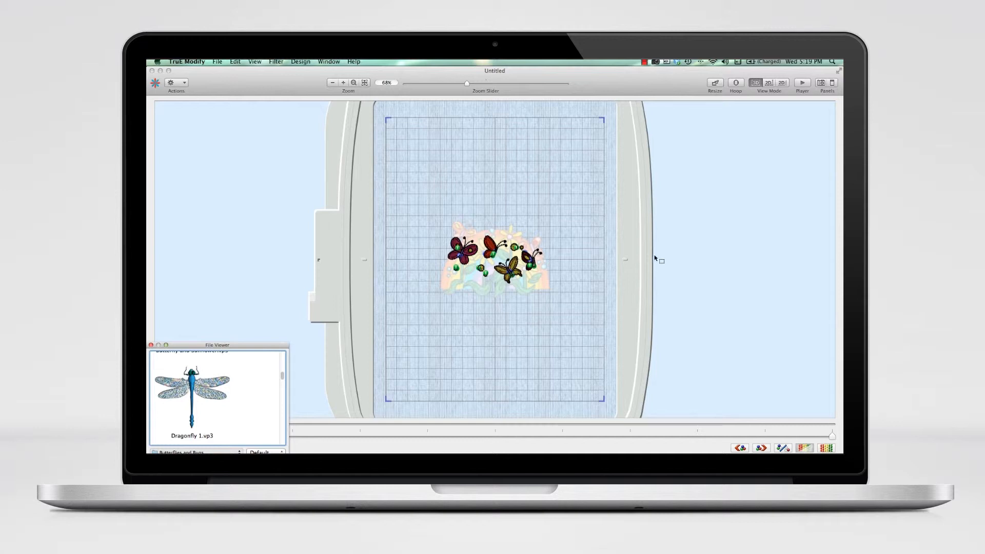
Show the Control Panel and move the butterflies design one place earlier in the stitching order, ahead of the flower garden
click(833, 84)
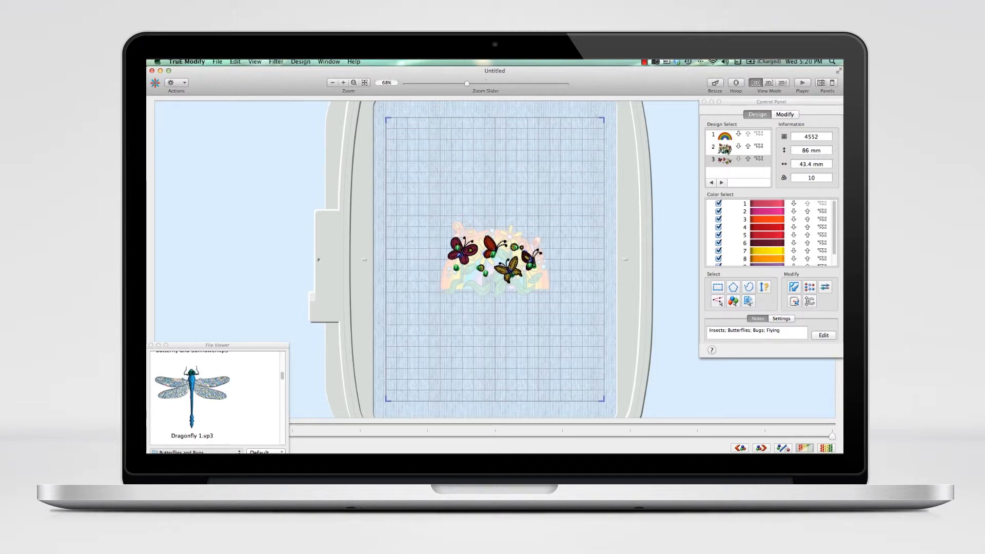
click(725, 149)
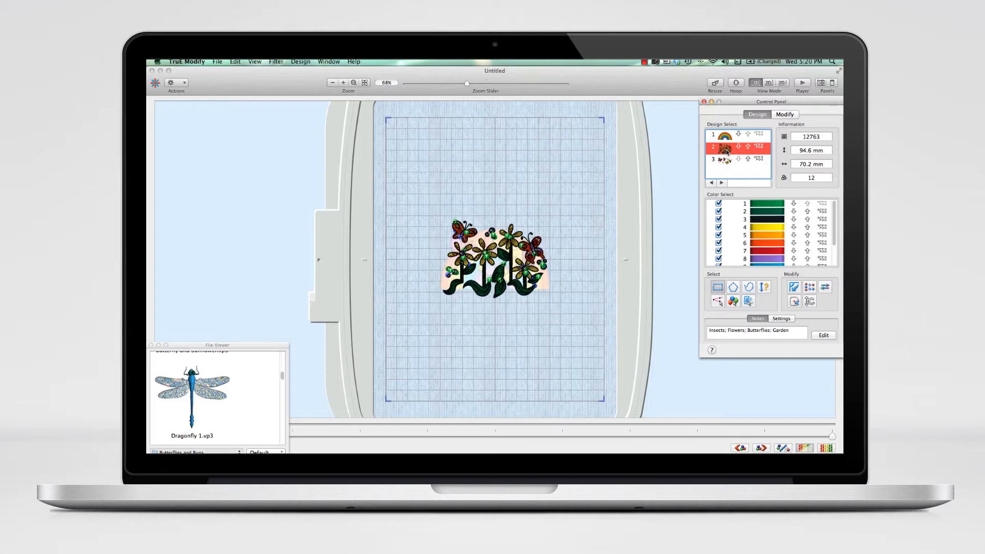
click(725, 163)
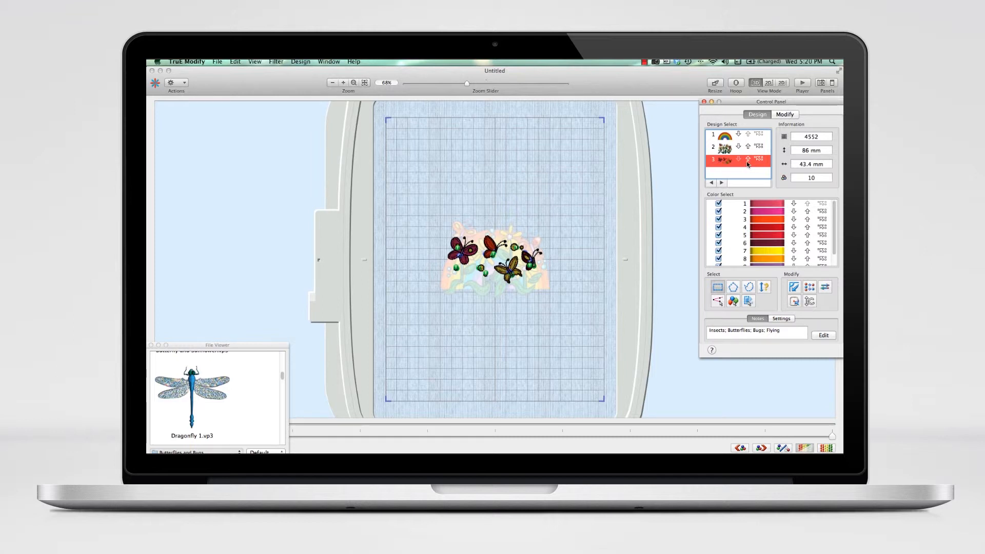
click(747, 160)
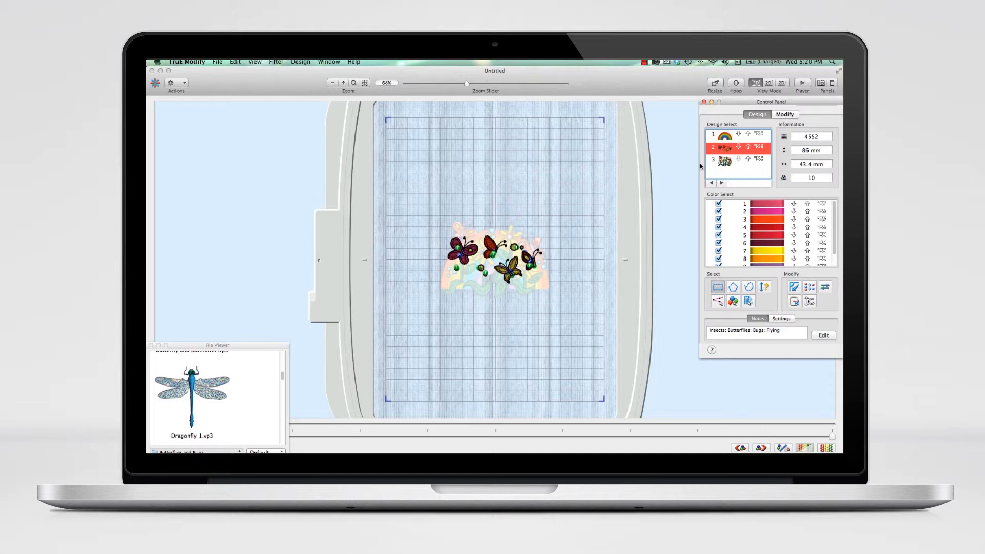
Select all stitches of the rainbow design and move it slightly down in the hoop
click(728, 137)
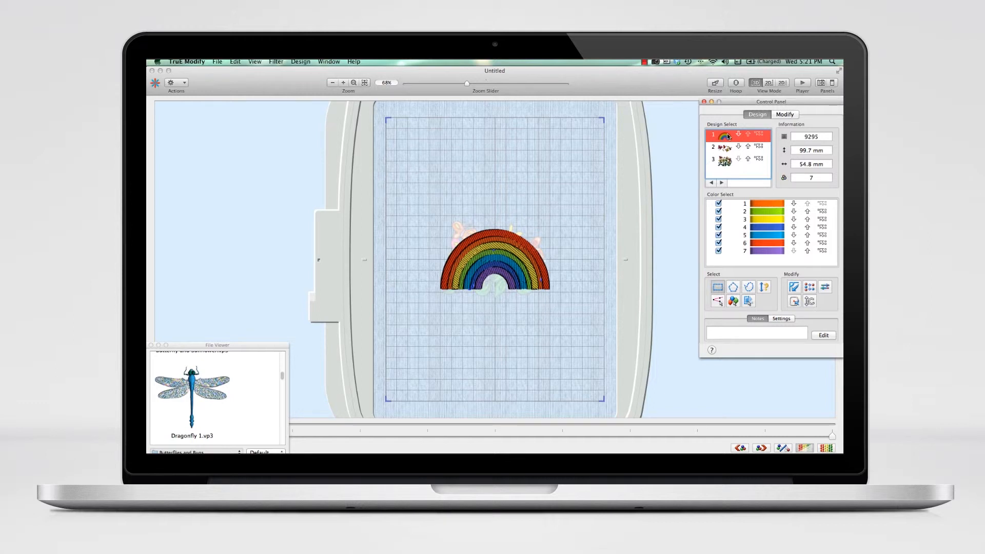
click(750, 302)
click(513, 264)
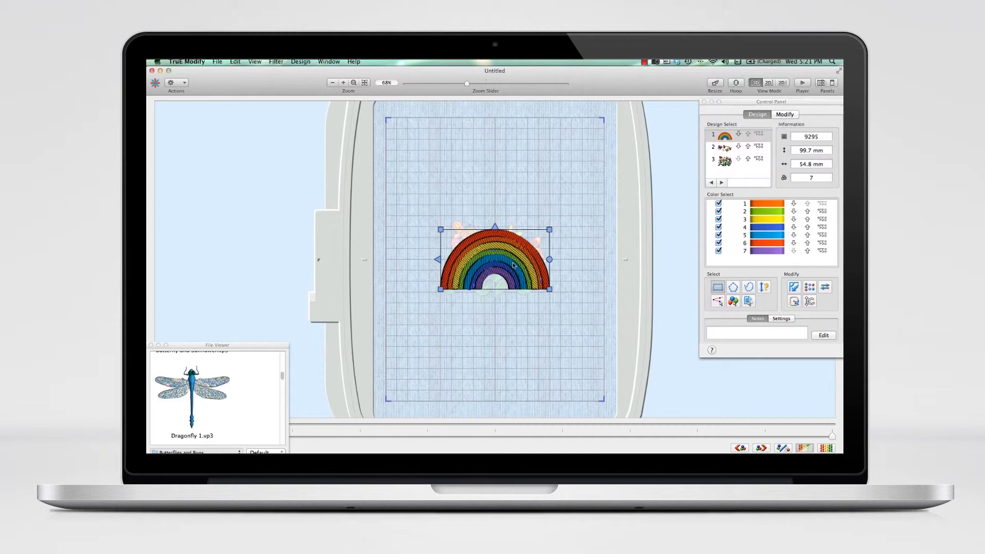
drag(513, 265, 513, 283)
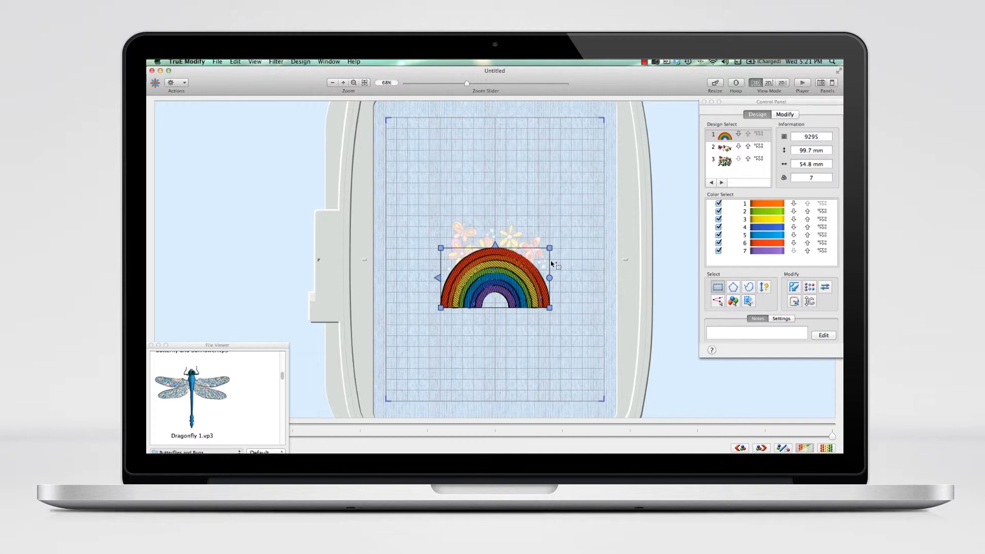
Switch to the flower garden design, select all its stitches and move it down so it overlaps the rainbow's lower part
key(Tab)
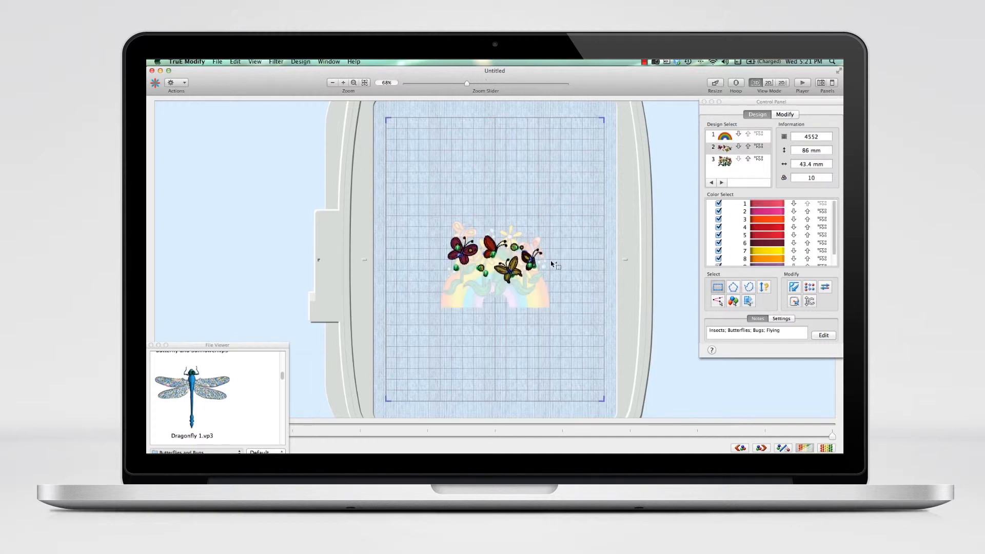
key(Tab)
key(Tab)
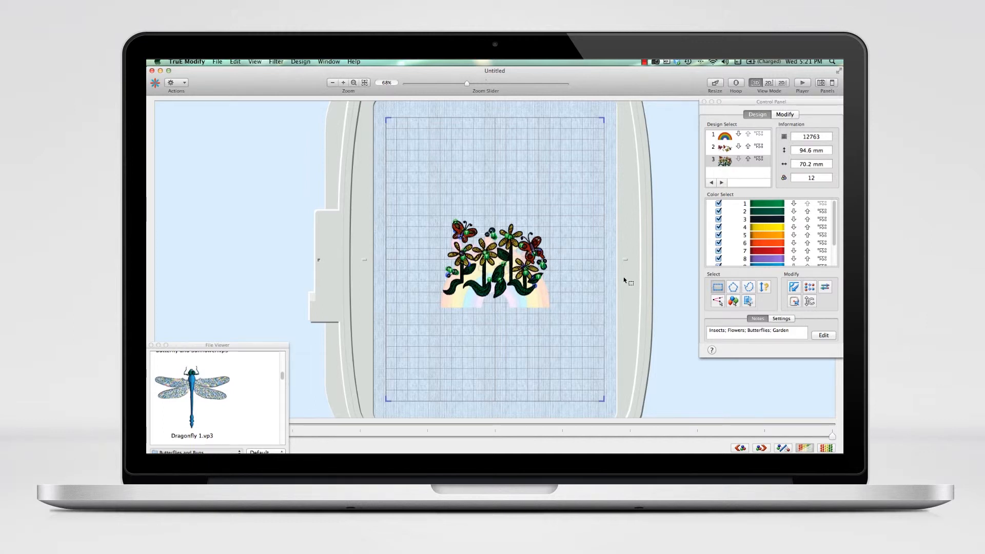
key(super+a)
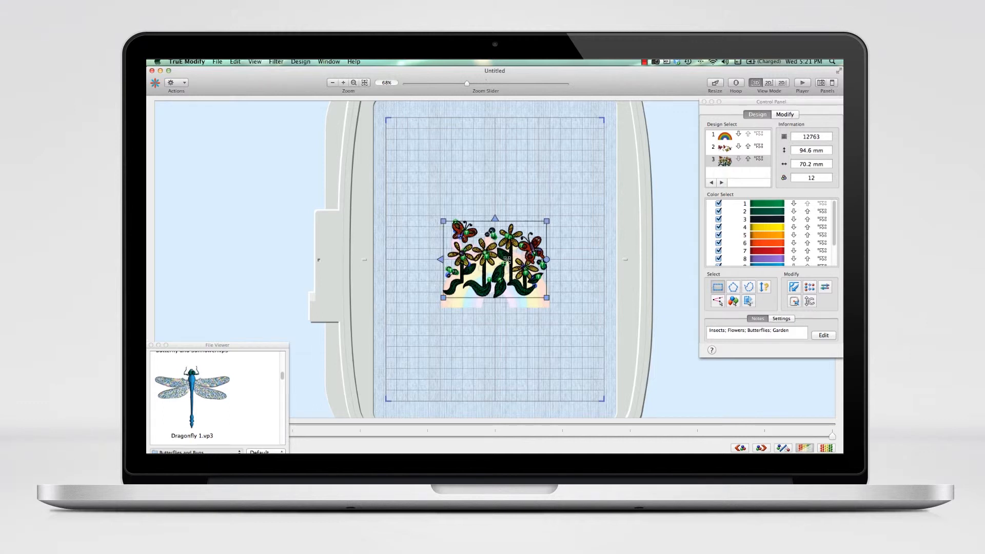
drag(507, 260, 507, 325)
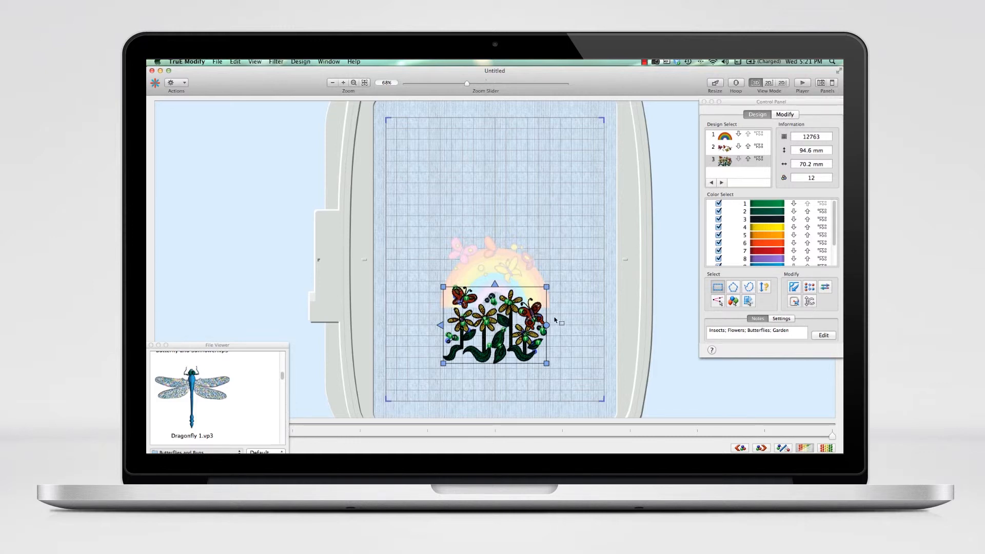
Switch to the butterflies design, select all its stitches and, at 100% zoom, move it slightly up over the rainbow's upper arc
key(Tab)
key(Tab)
key(Tab)
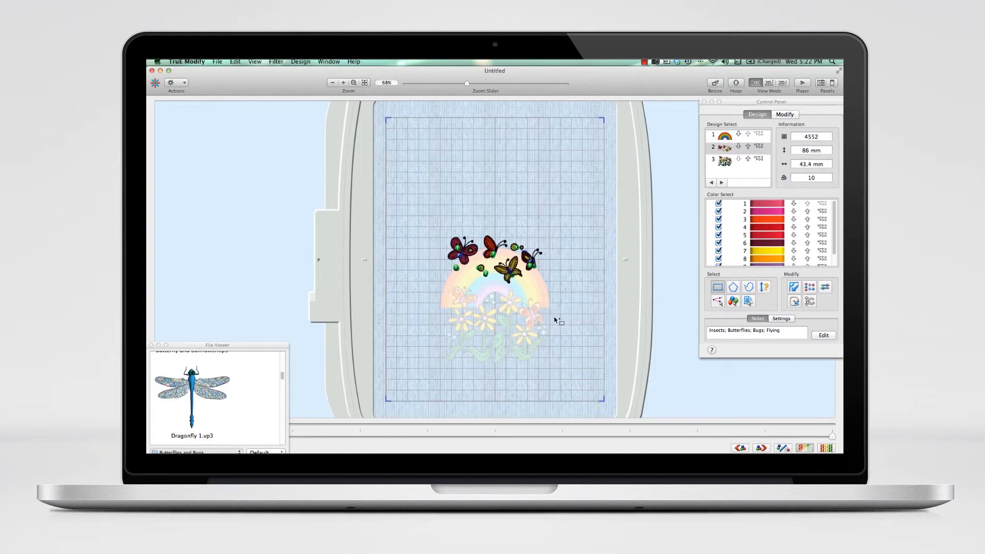
key(super+a)
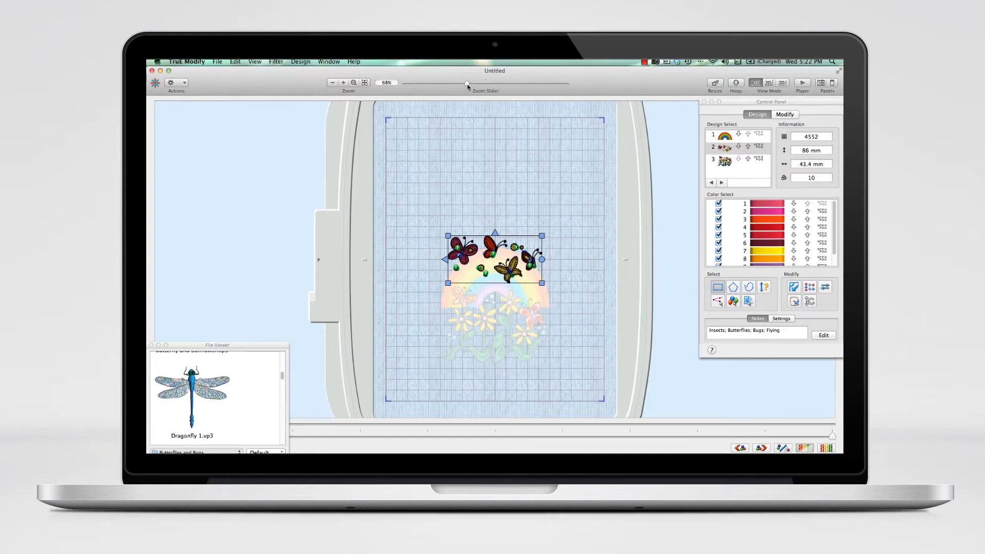
drag(480, 86, 485, 87)
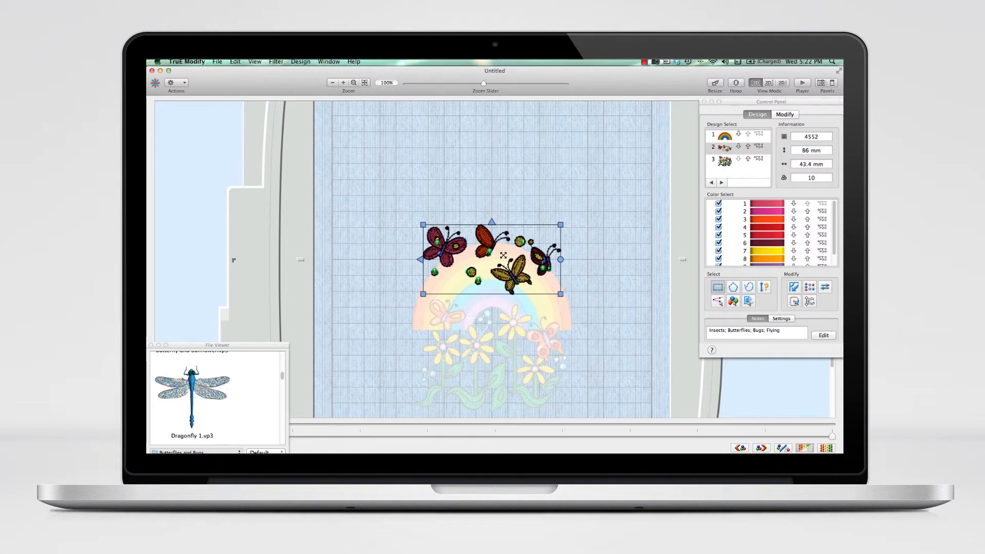
mouse_move(503, 254)
mouse_down()
mouse_move(504, 231)
mouse_move(504, 242)
mouse_up()
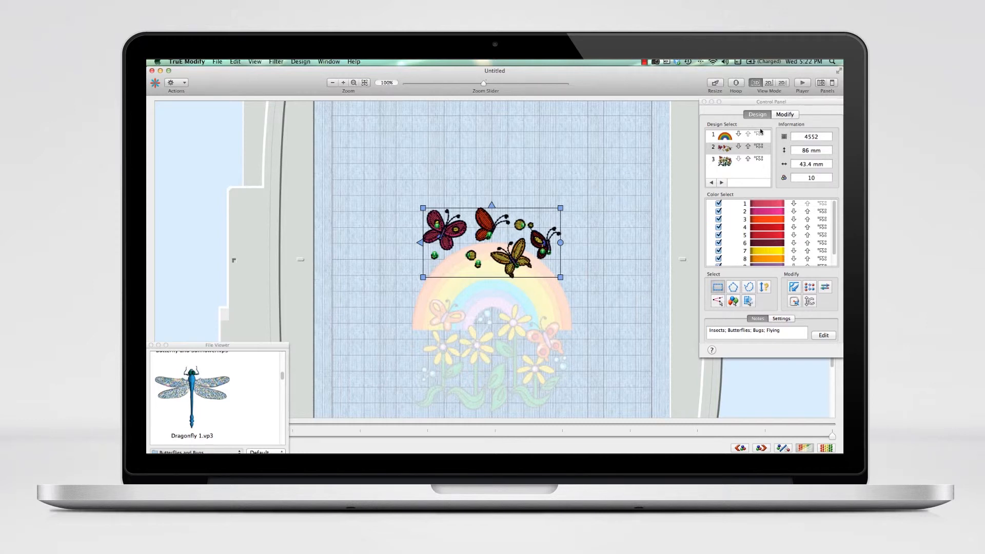
Apply a Twirl global morph with an intensity of 7 to the selected butterflies design
click(789, 114)
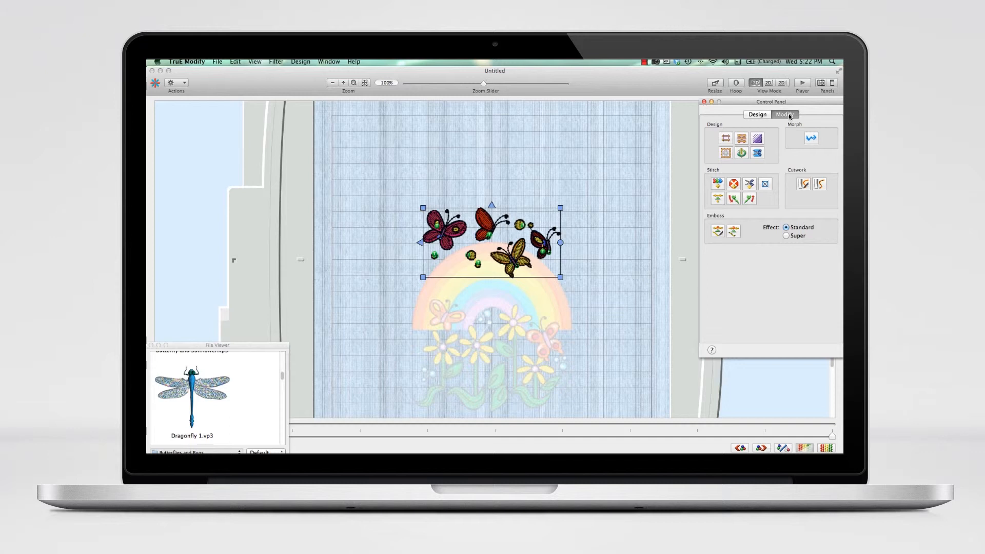
click(810, 139)
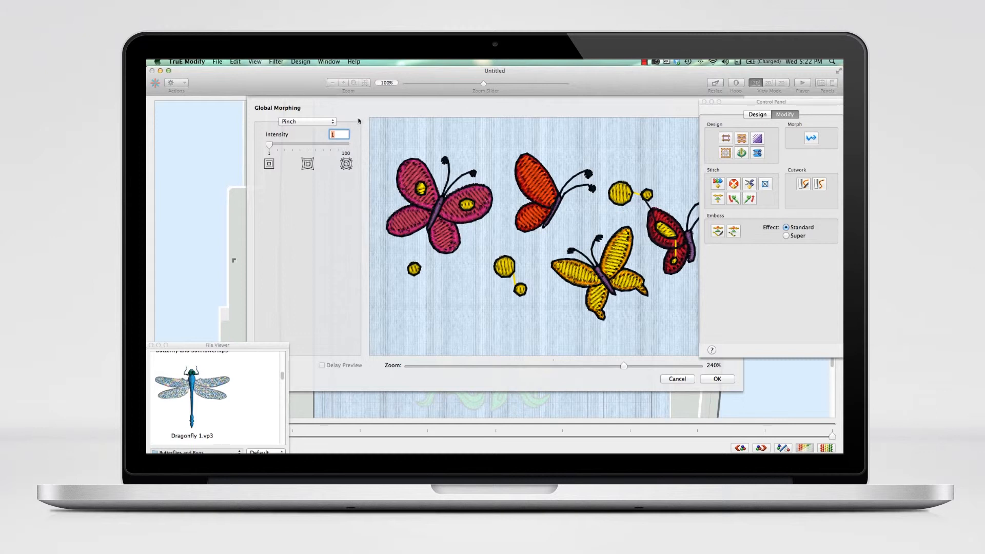
click(334, 122)
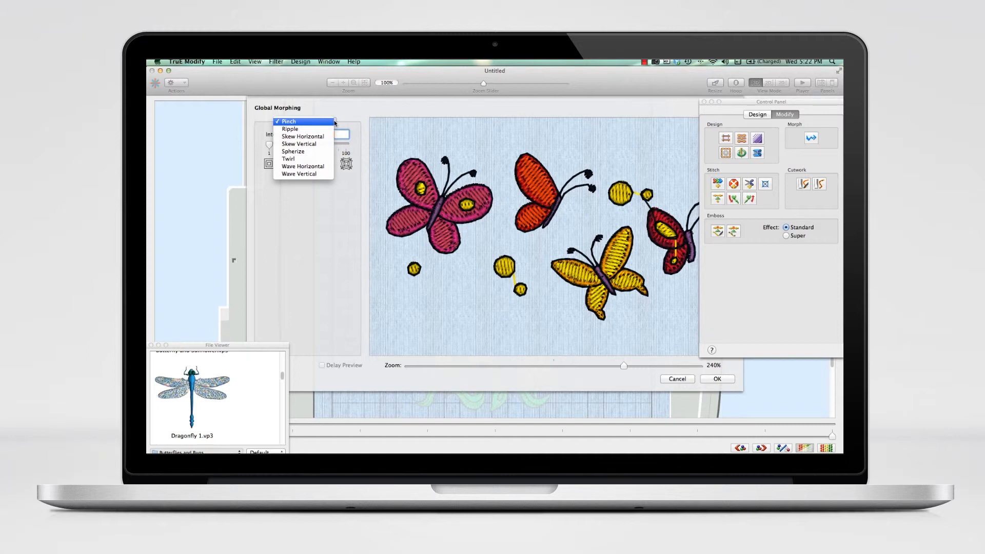
click(307, 161)
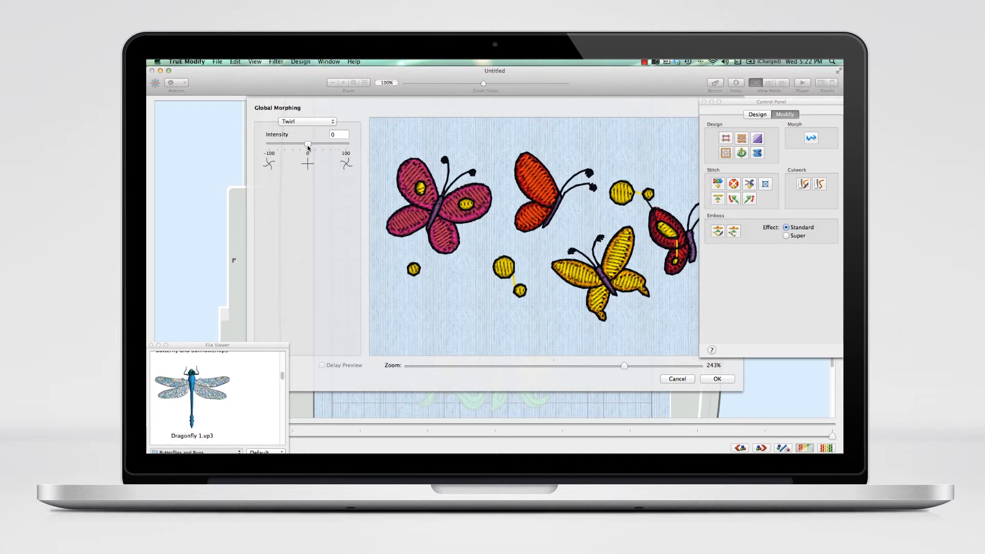
mouse_move(307, 148)
mouse_down()
mouse_move(316, 150)
mouse_move(307, 146)
mouse_up()
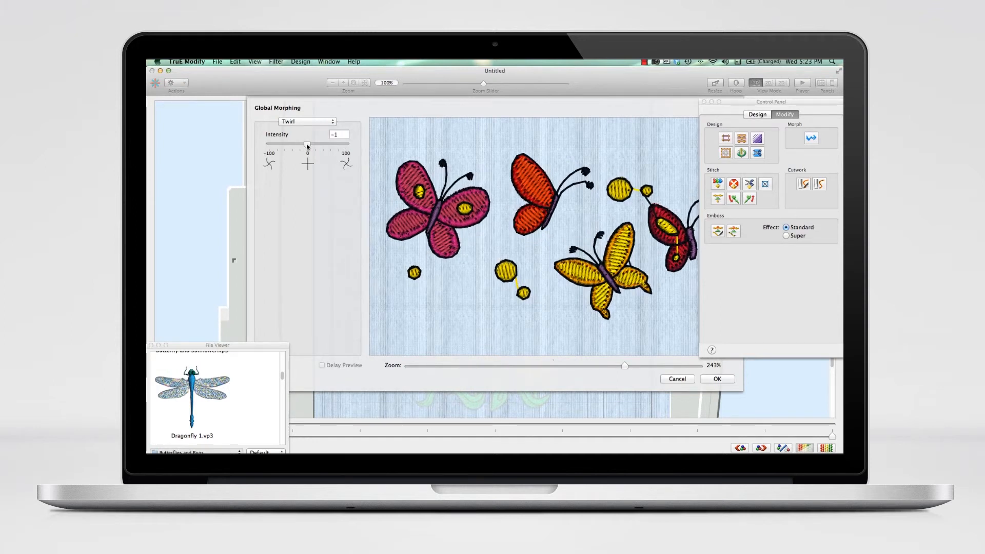
drag(307, 146, 310, 147)
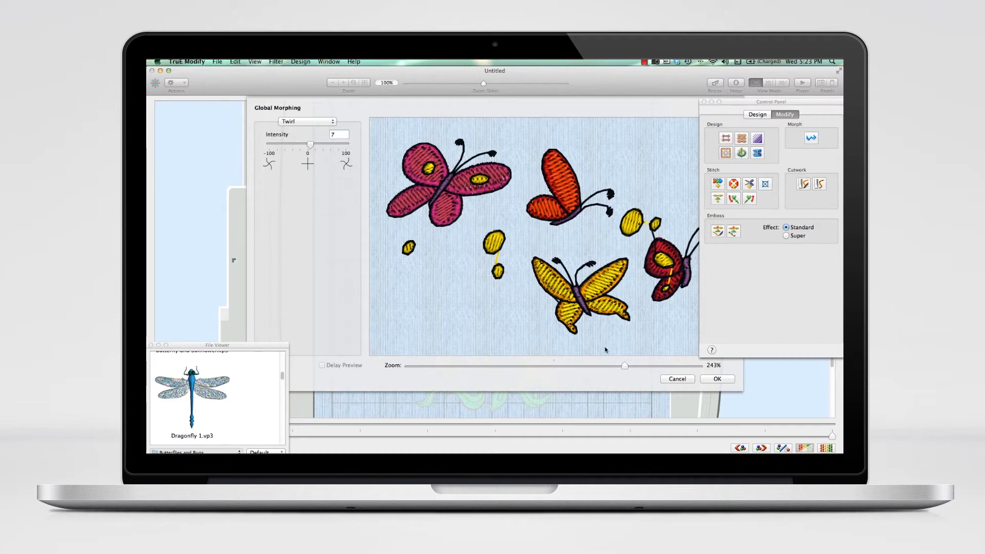
click(717, 379)
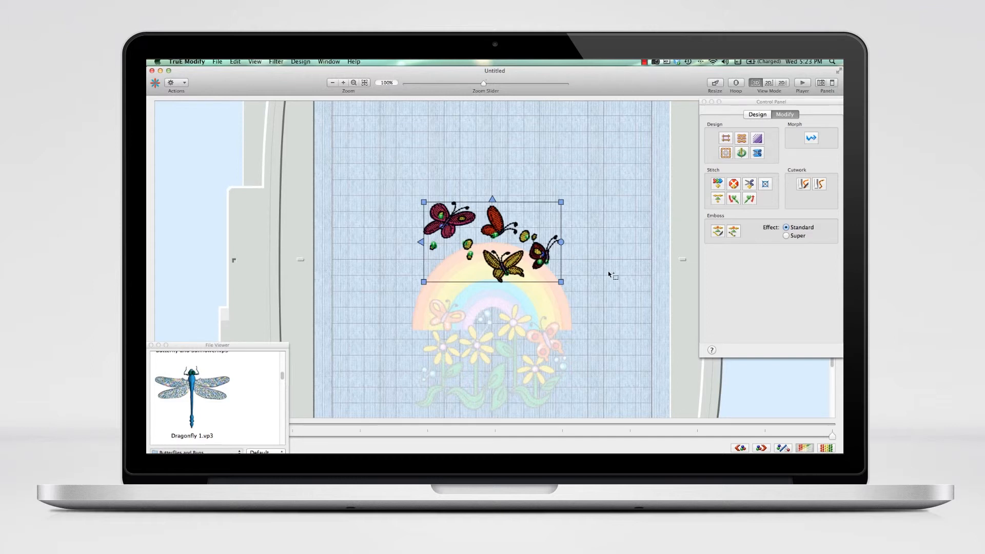
Rotate the butterflies design slightly counterclockwise and move it a little lower over the rainbow's upper arc
click(757, 114)
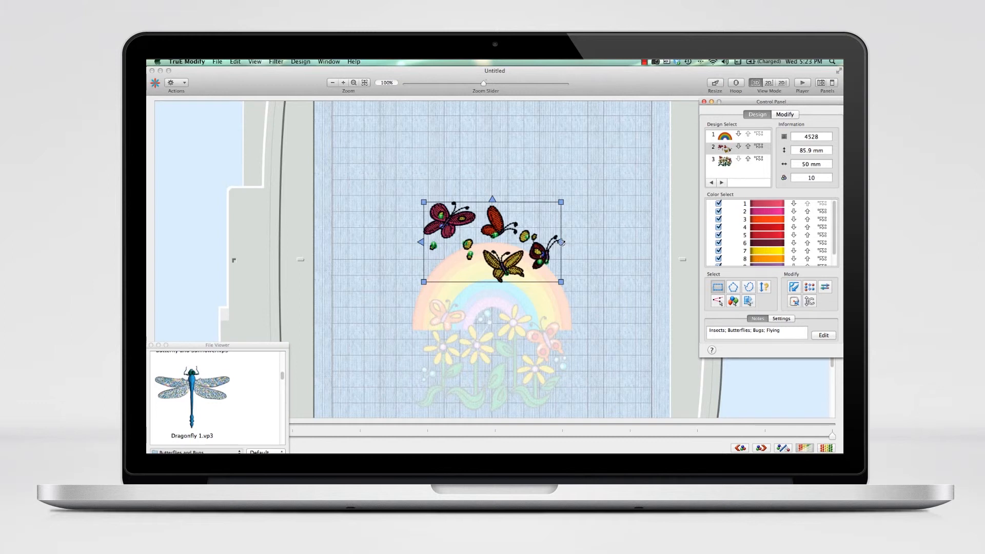
drag(563, 243, 511, 264)
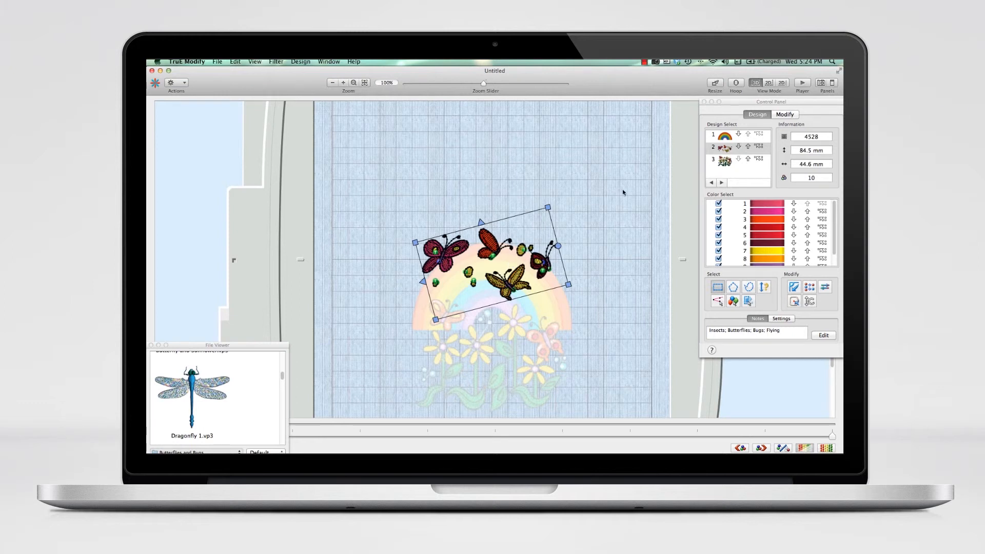
Preview the stitch-out of the combined design from its first stitch in the Player, advancing it to the end, and close the preview
click(803, 83)
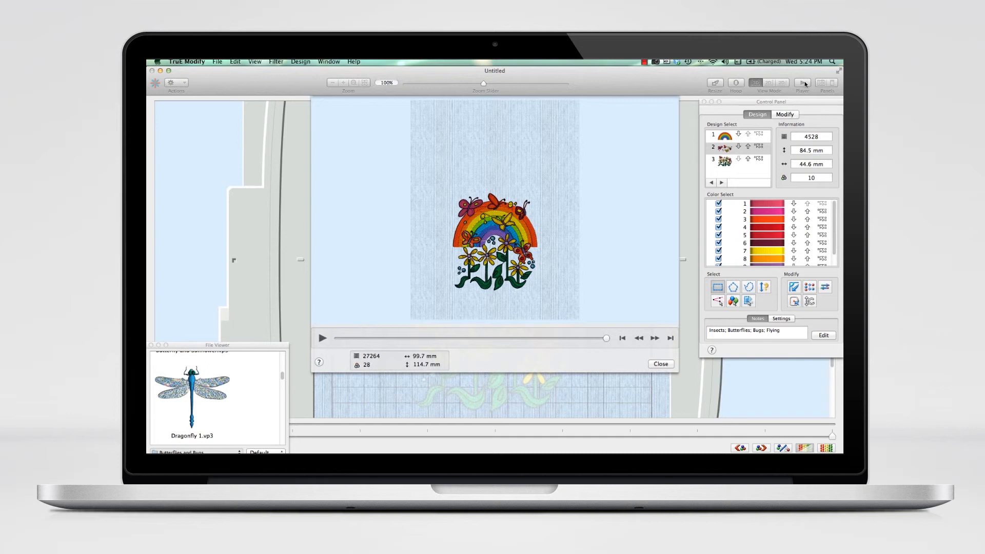
click(622, 339)
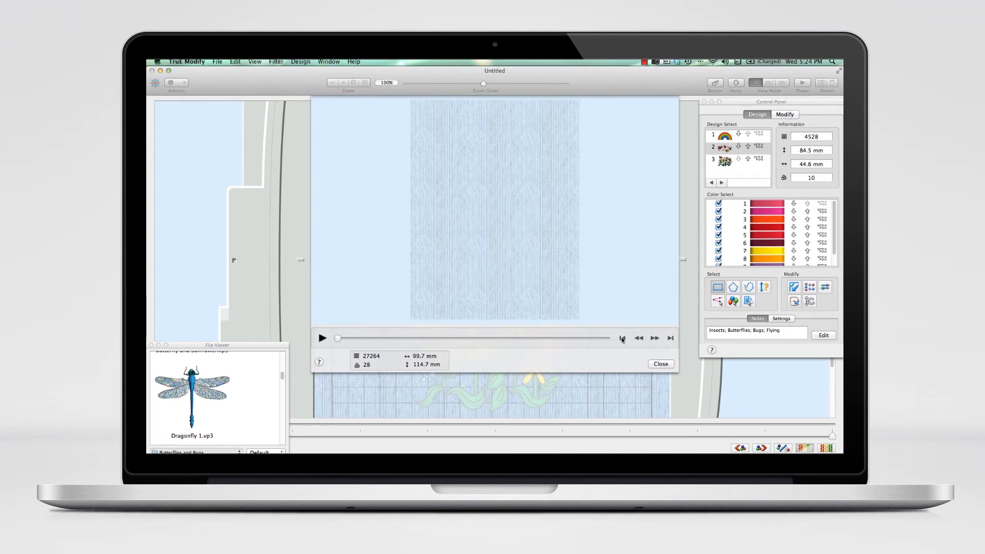
click(655, 338)
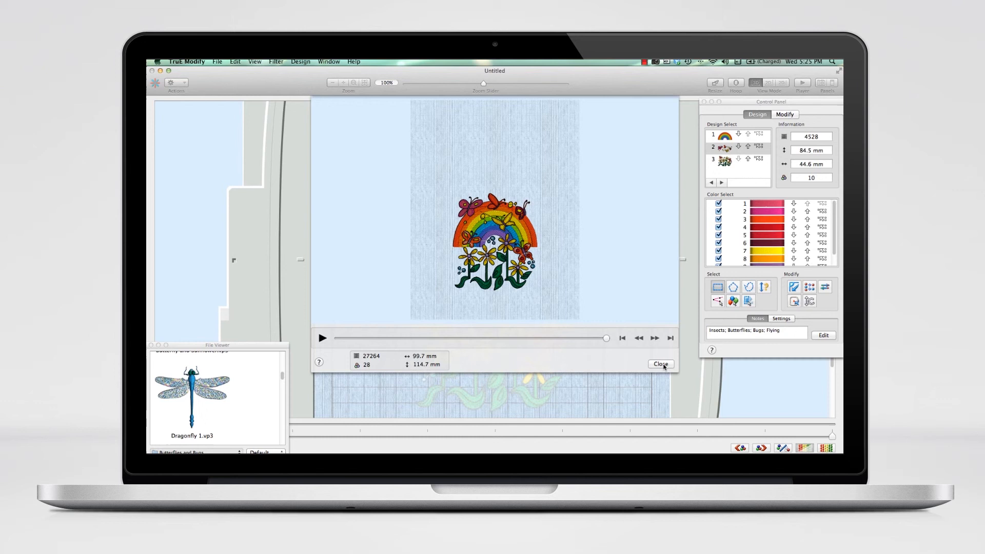
click(662, 365)
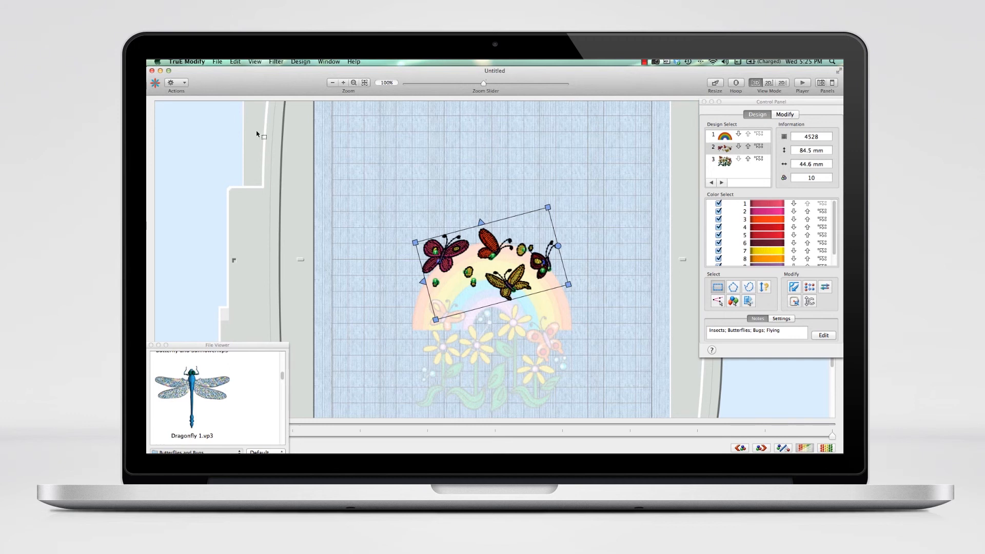
Start exporting the combined design and open the choice of embroidery file formats
click(221, 62)
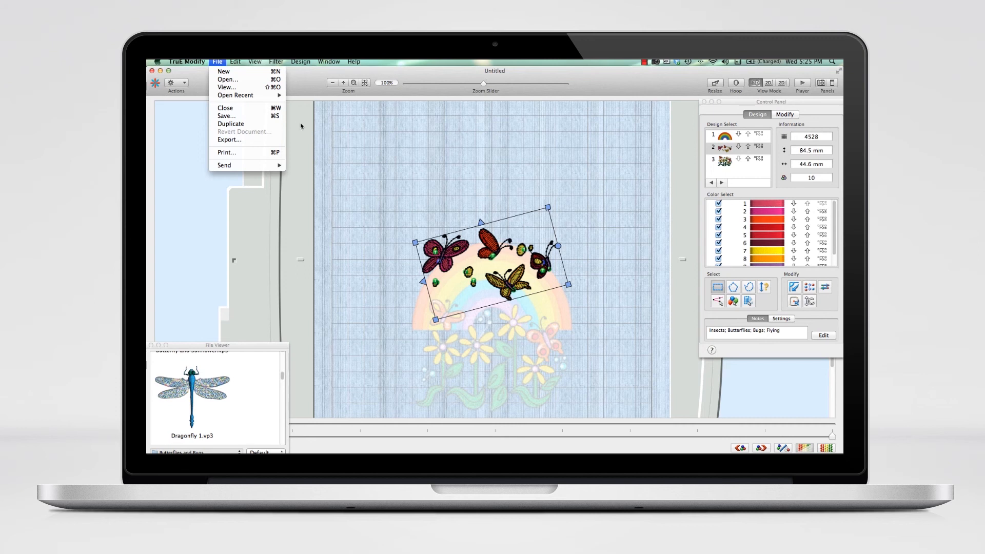
click(251, 139)
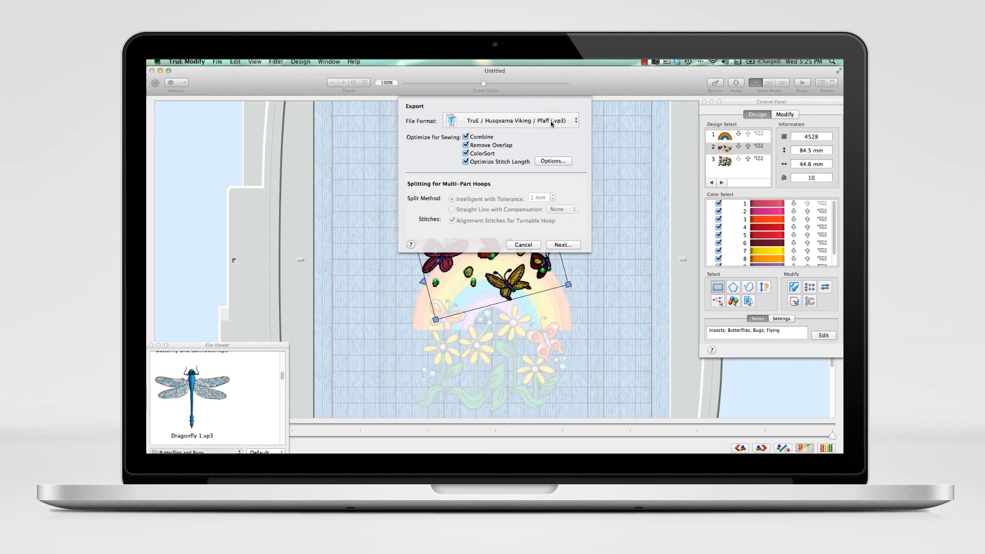
click(563, 124)
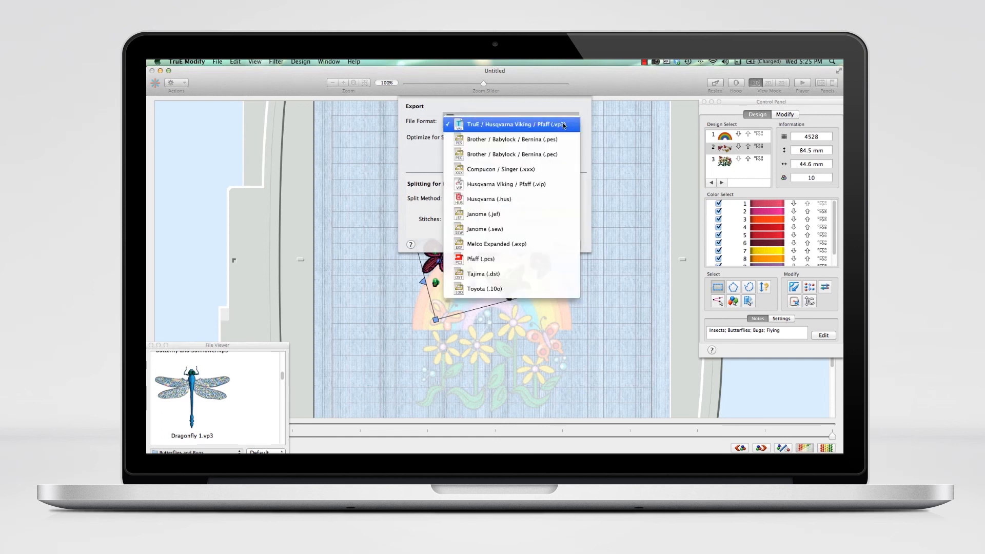